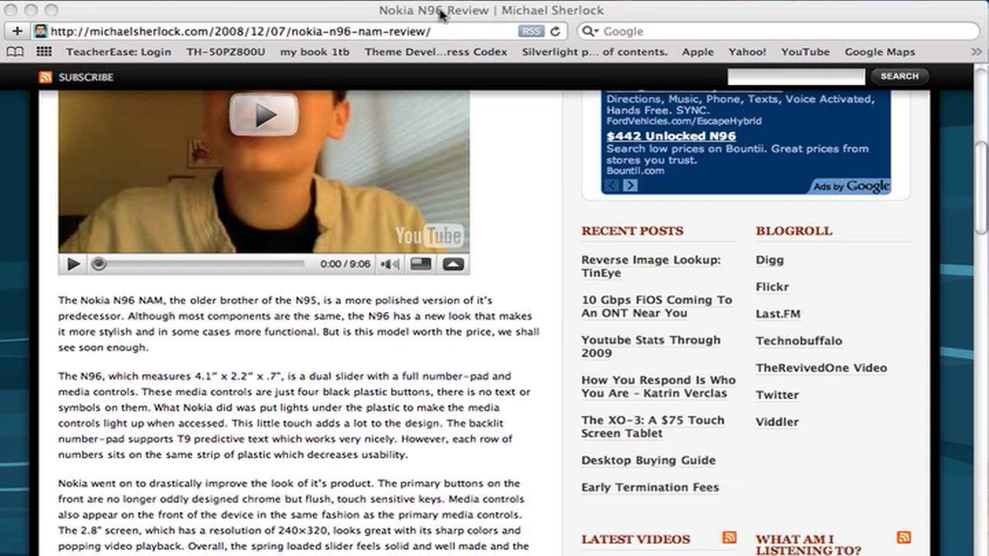
pyautogui.scroll(8, 513, 194)
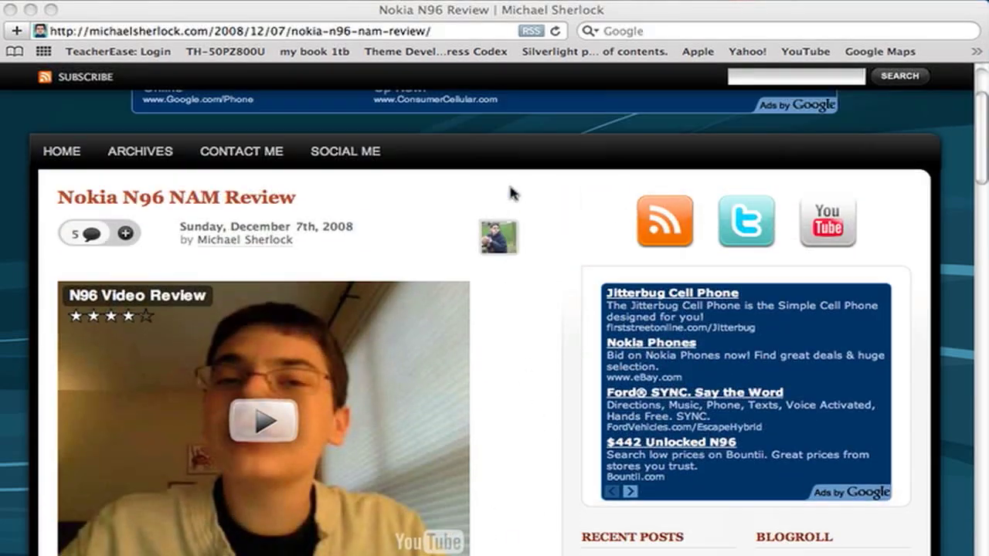
pyautogui.click(435, 226)
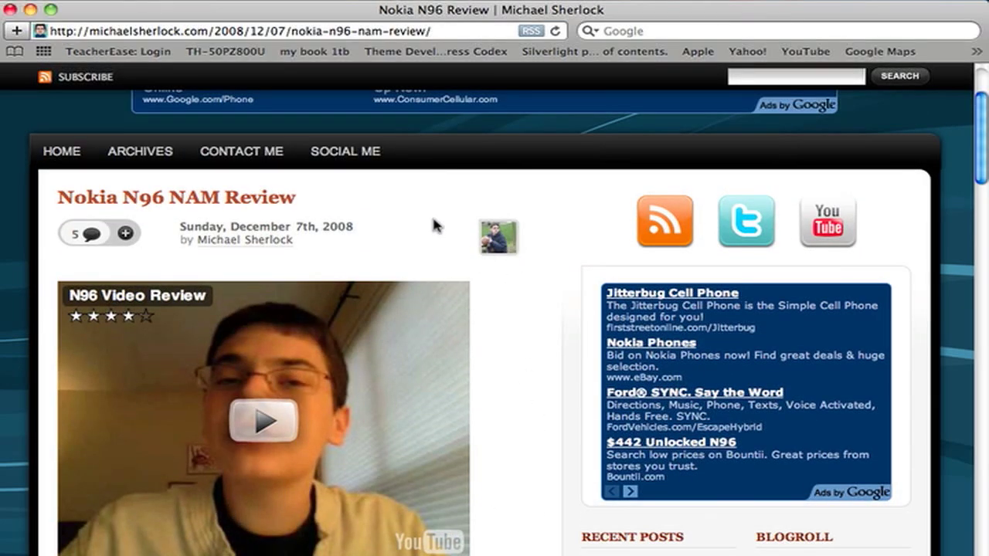
pyautogui.scroll(3, 435, 226)
pyautogui.scroll(2, 435, 226)
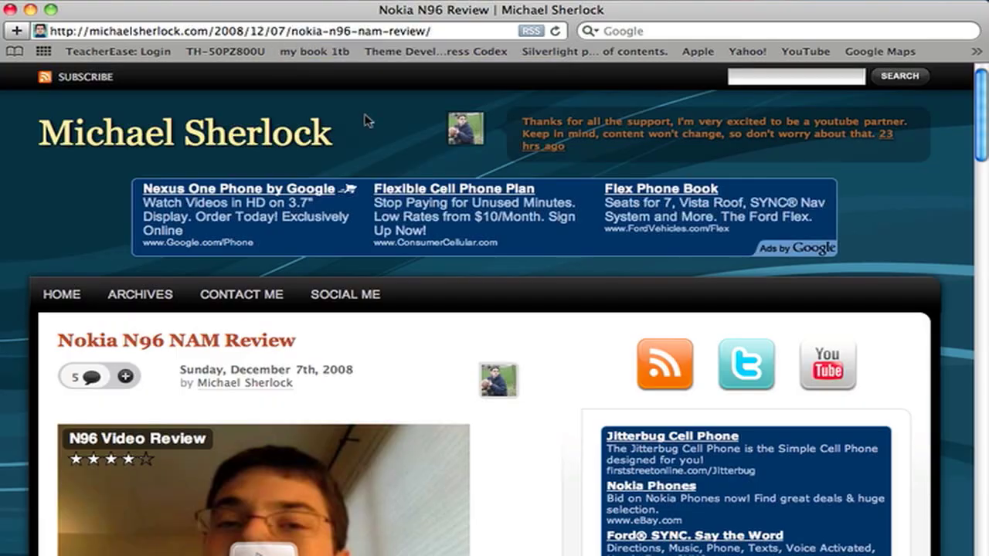
pyautogui.scroll(-10, 368, 121)
pyautogui.scroll(-20, 368, 122)
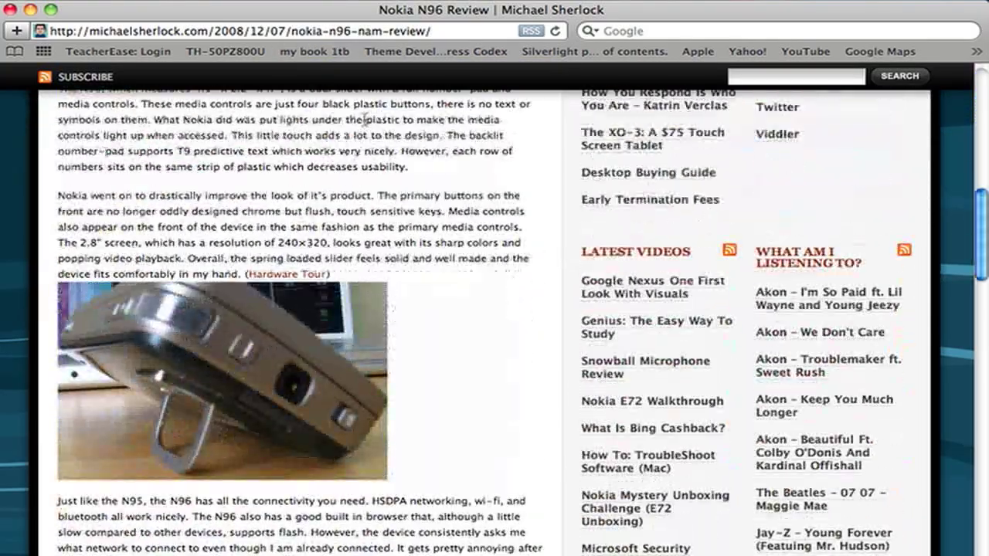
pyautogui.scroll(-3, 364, 116)
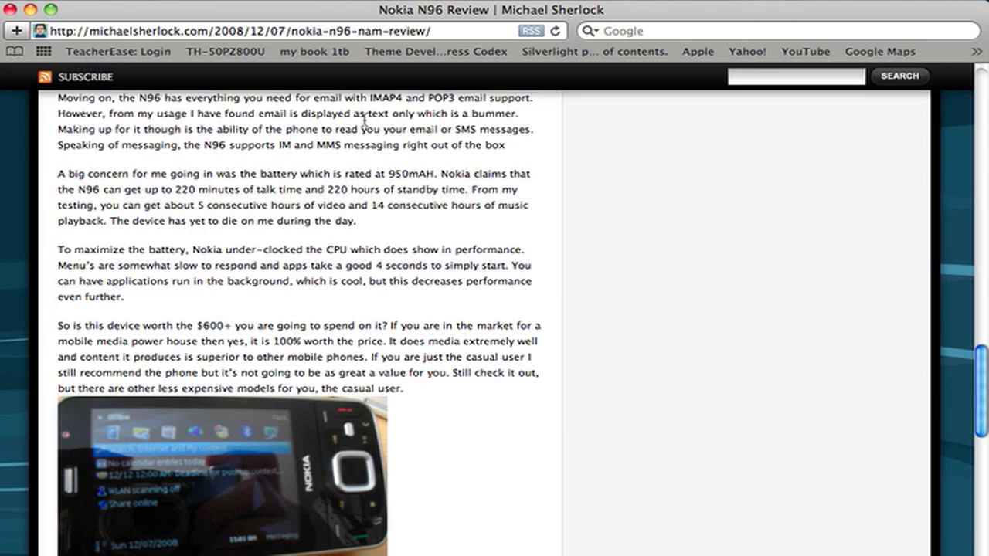
pyautogui.scroll(20, 429, 215)
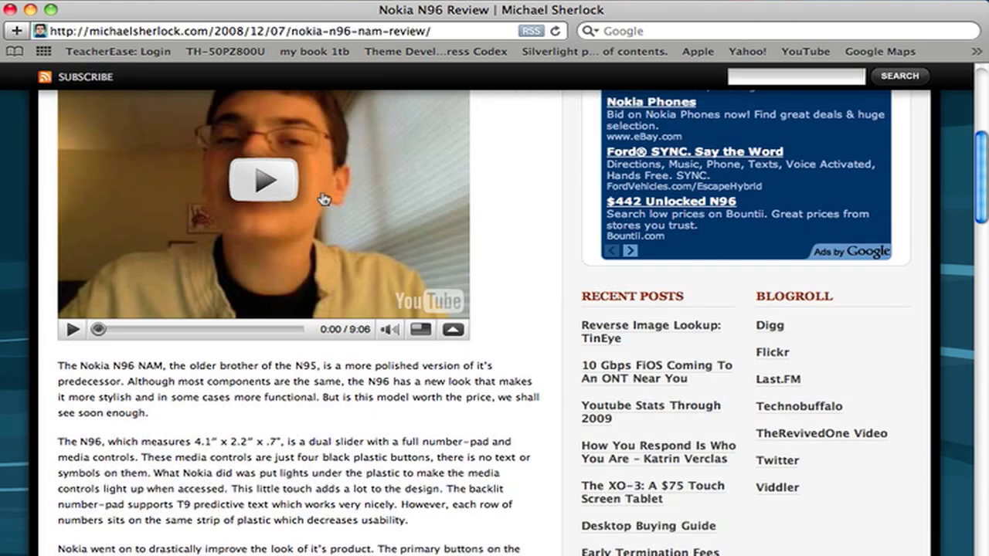
pyautogui.scroll(3, 324, 199)
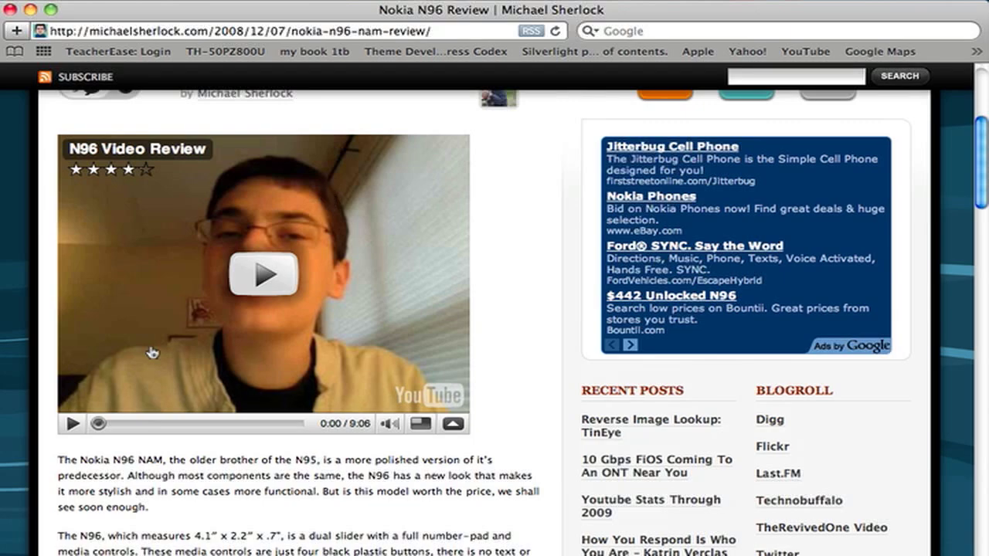
# - Select the Nokia N96 NAM review text from its first paragraph down through the later paragraphs
pyautogui.moveTo(58, 460); pyautogui.dragTo(226, 456)
pyautogui.scroll(-4, 255, 456)
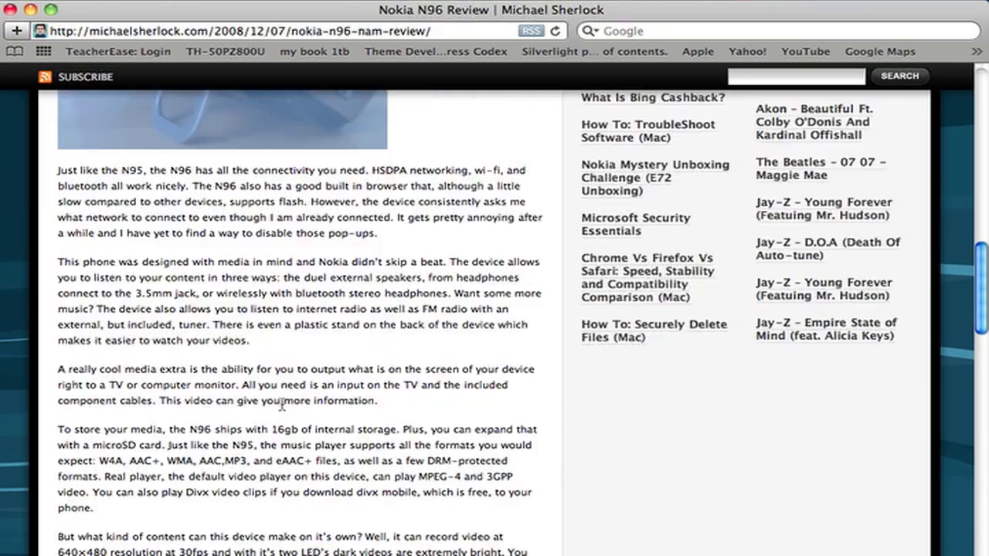
pyautogui.scroll(-3, 433, 332)
pyautogui.scroll(-3, 400, 393)
pyautogui.scroll(-1, 399, 393)
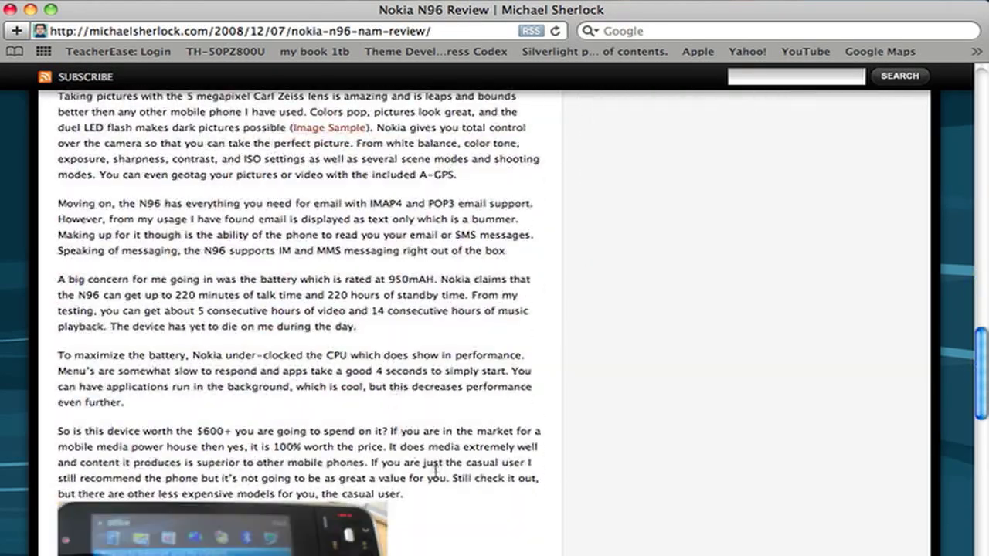
pyautogui.moveTo(423, 498); pyautogui.dragTo(97, 360)
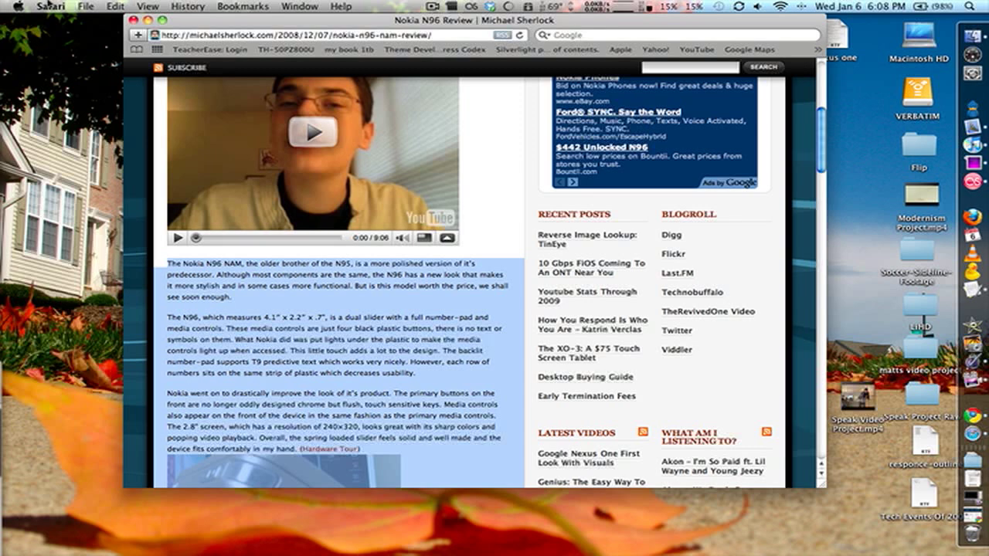
# - From Safari's Services menu, open Keyboard Shortcuts > Services in System Preferences
pyautogui.click(49, 6)
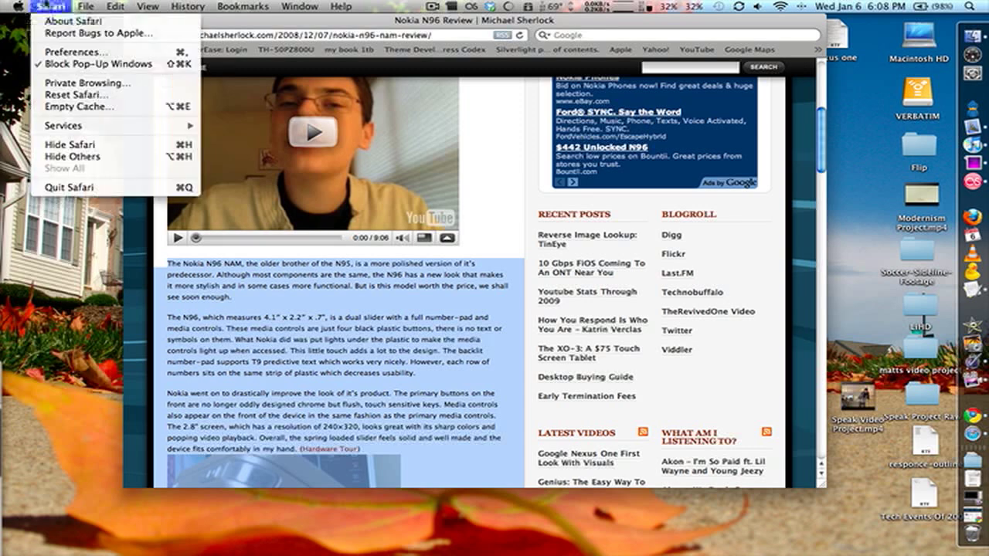
pyautogui.moveTo(149, 128)
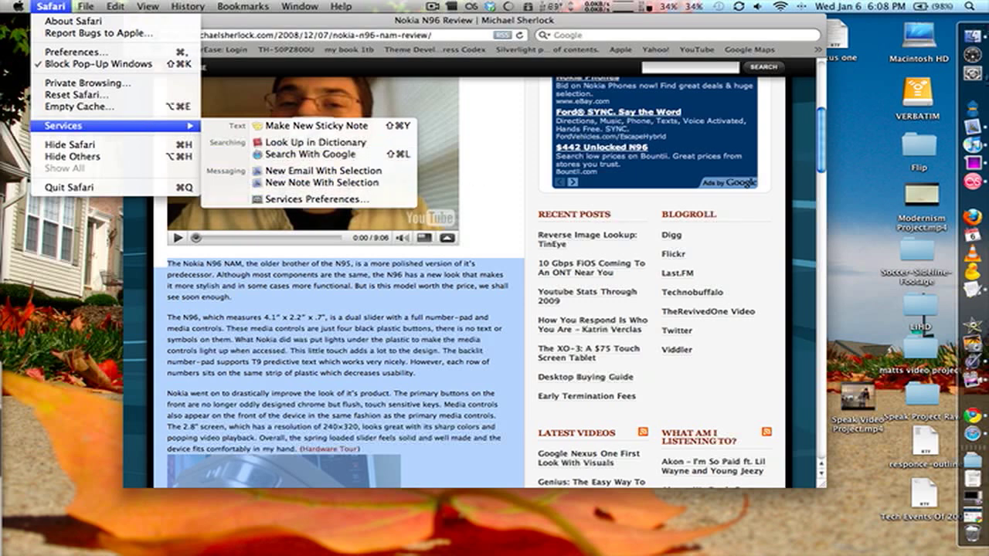
pyautogui.click(313, 199)
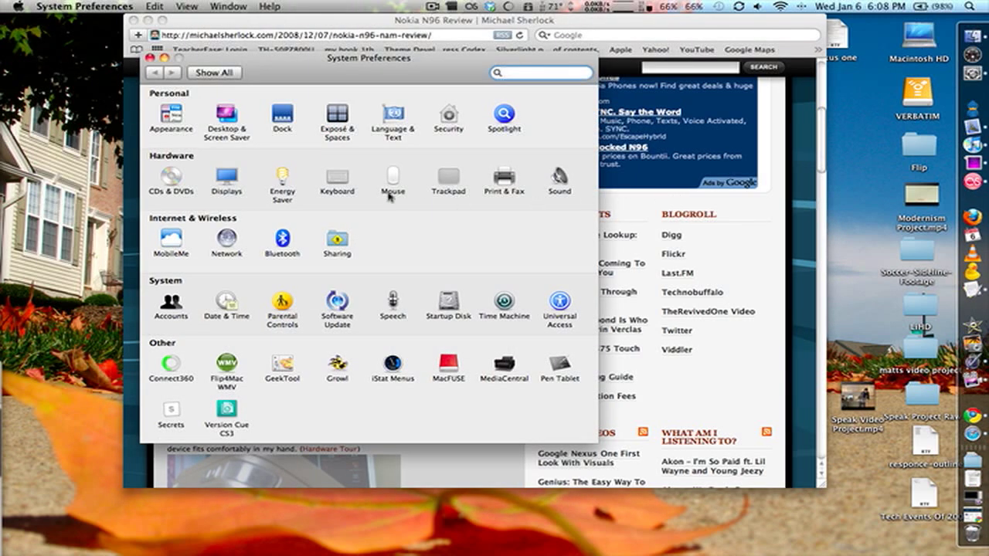
pyautogui.click(344, 183)
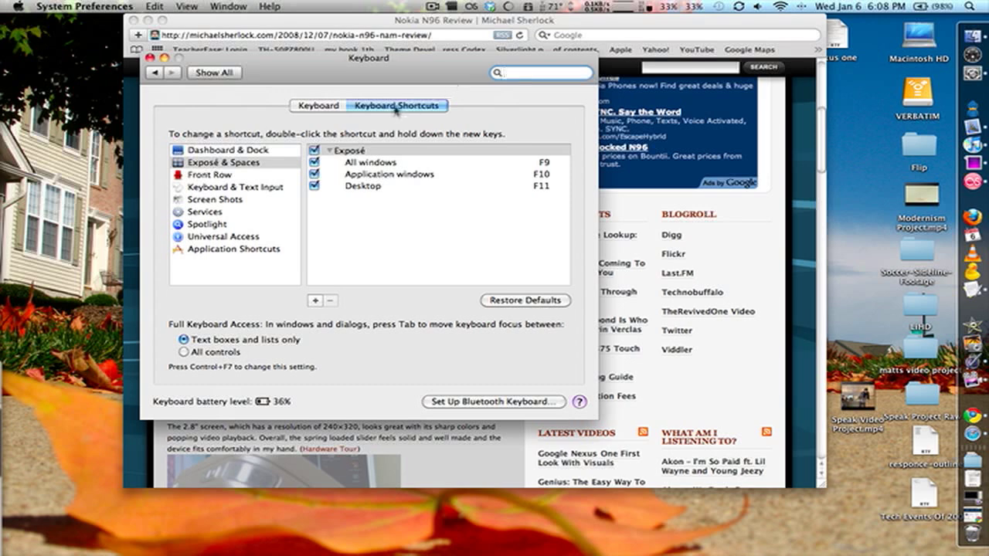
pyautogui.click(218, 211)
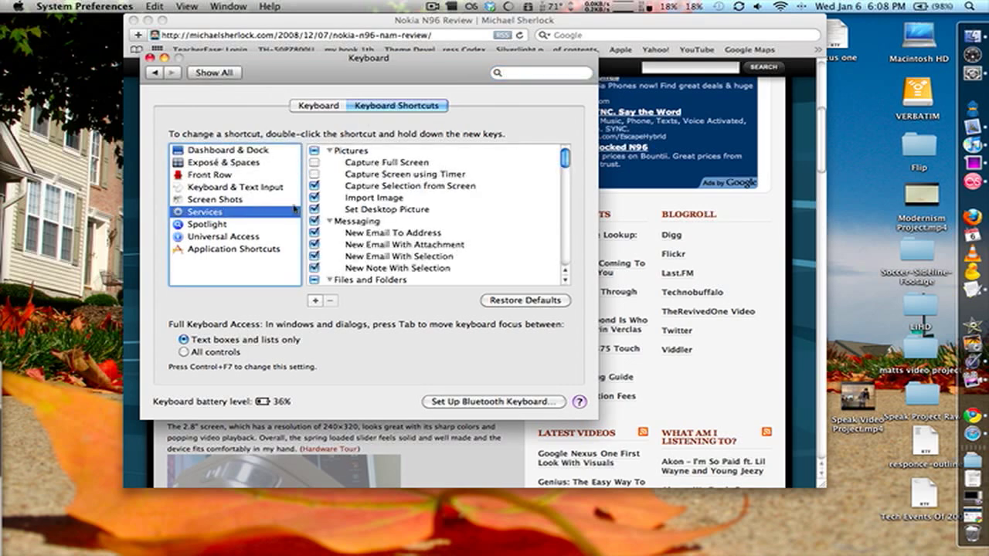
# - Enable the Summarize service in the Services list and close System Preferences
pyautogui.scroll(-10, 396, 209)
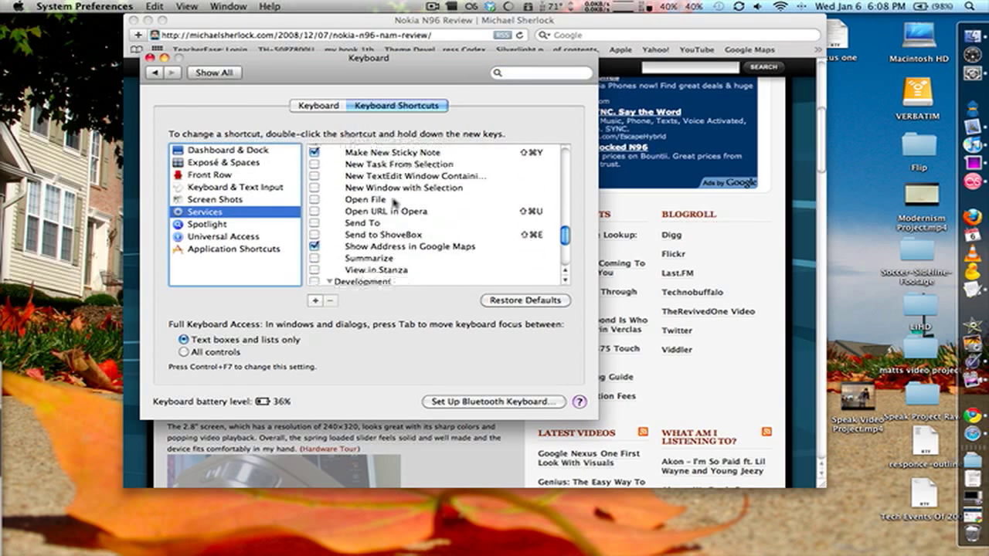
pyautogui.scroll(-2, 394, 203)
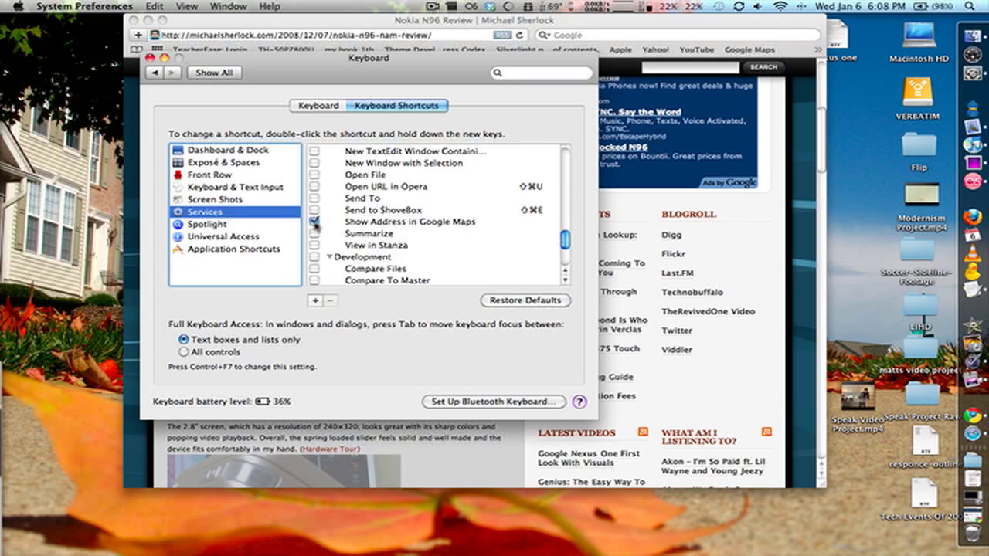
pyautogui.scroll(10, 315, 222)
pyautogui.scroll(-4, 317, 223)
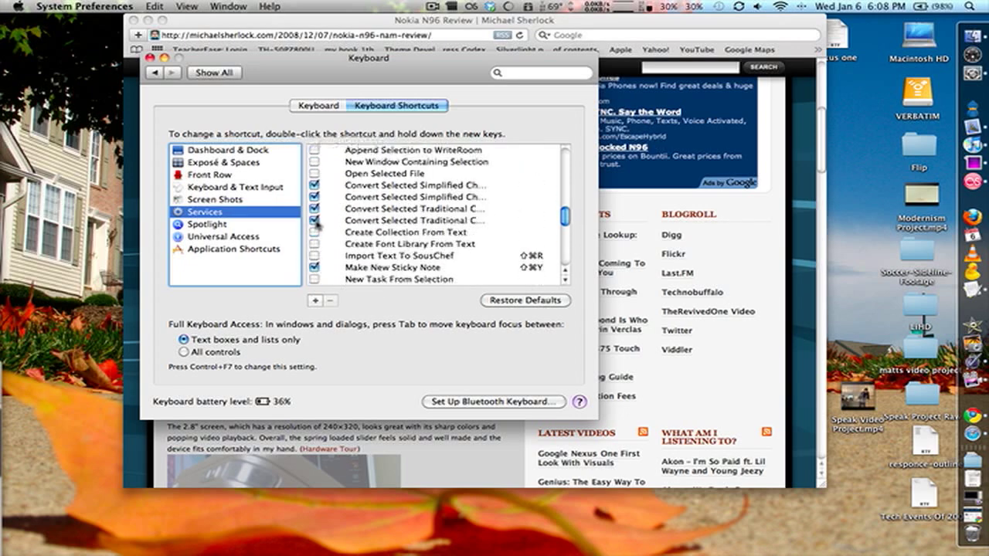
pyautogui.scroll(-5, 317, 222)
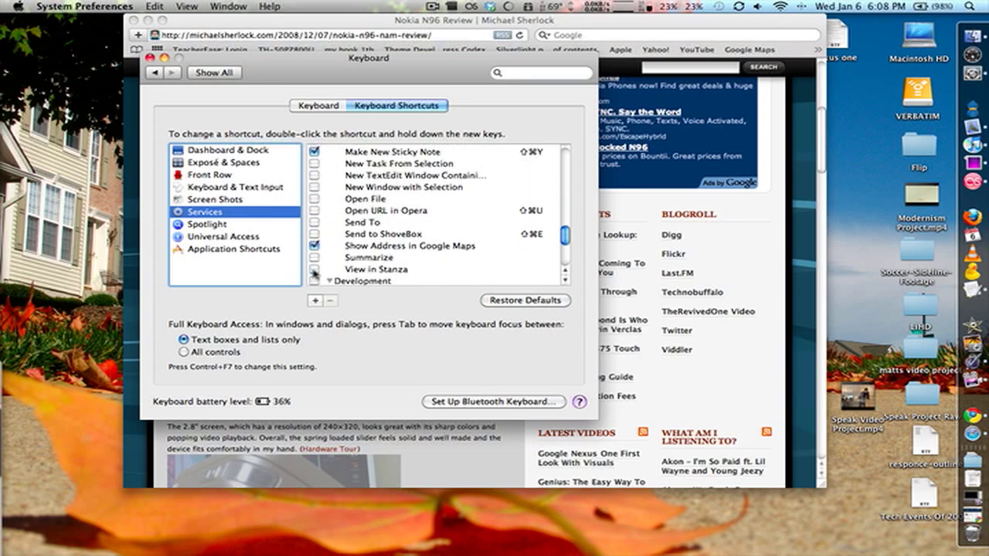
pyautogui.click(314, 257)
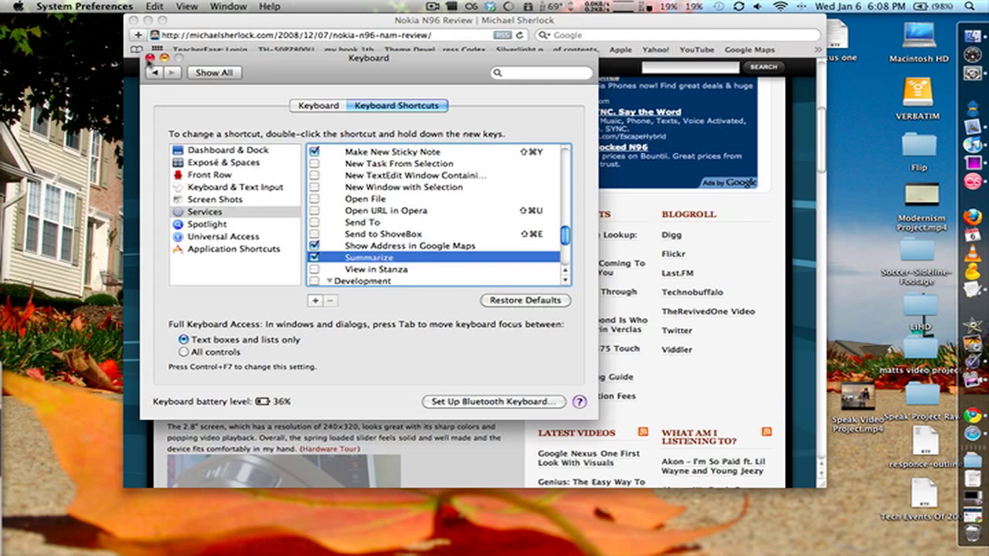
pyautogui.click(149, 58)
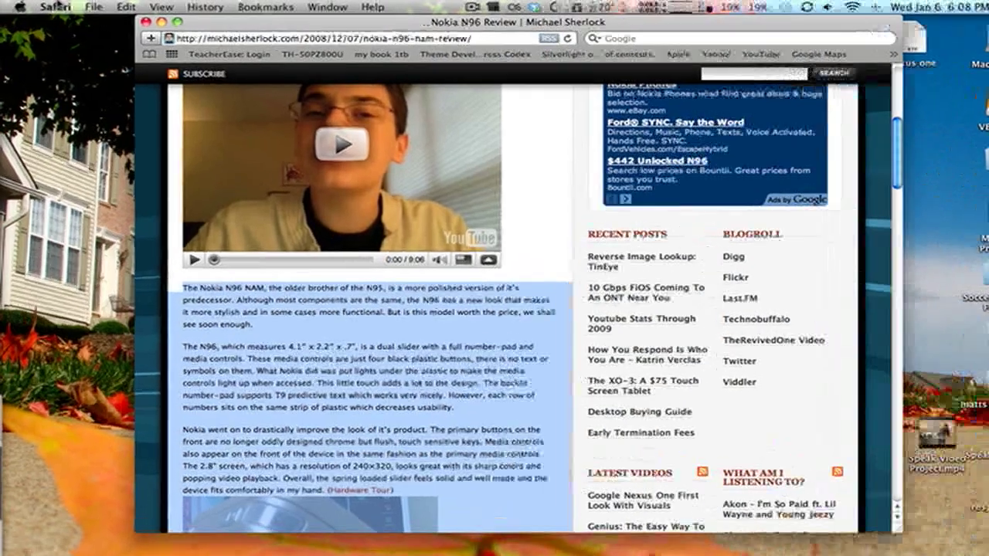
# - Run Safari > Services > Summarize on the selected N96 review text
pyautogui.click(51, 6)
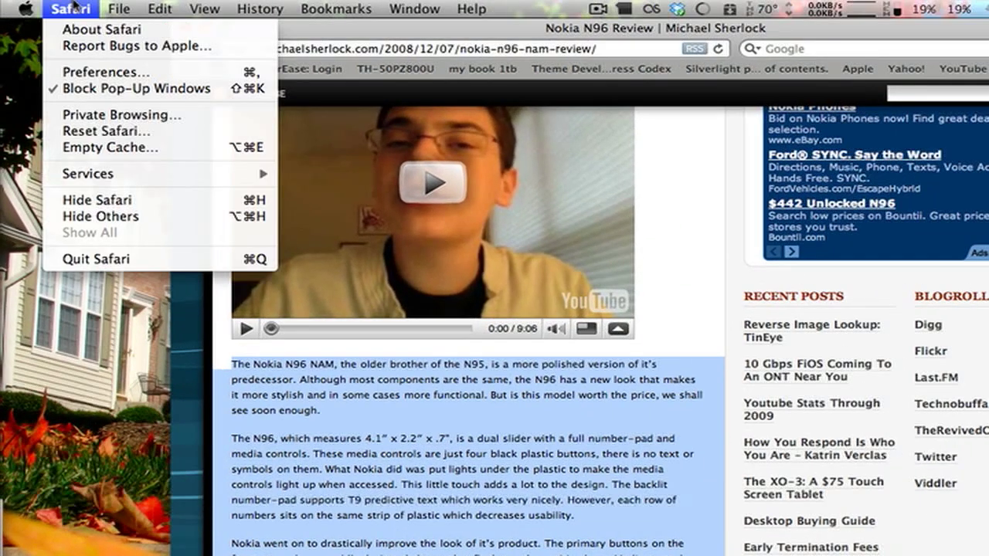
pyautogui.moveTo(181, 173)
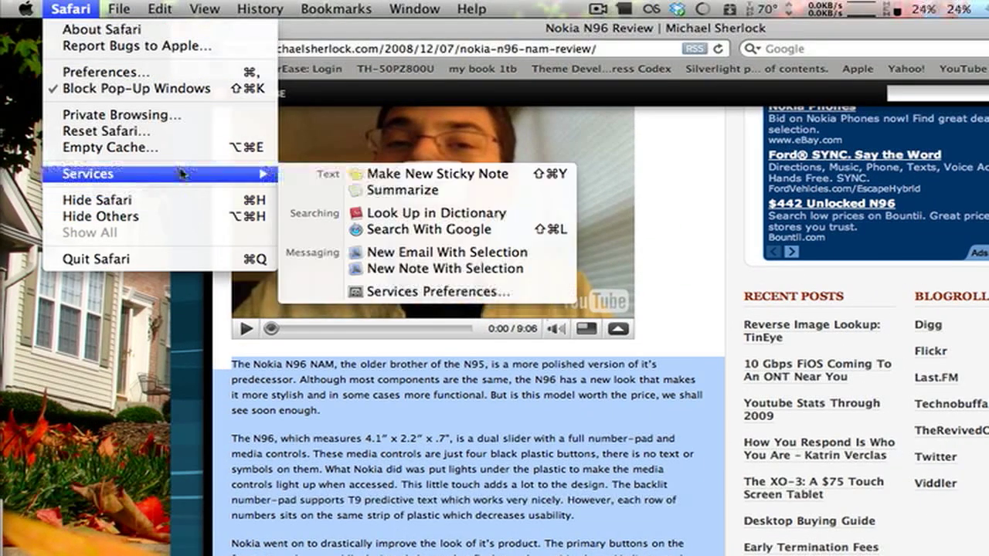
pyautogui.click(353, 191)
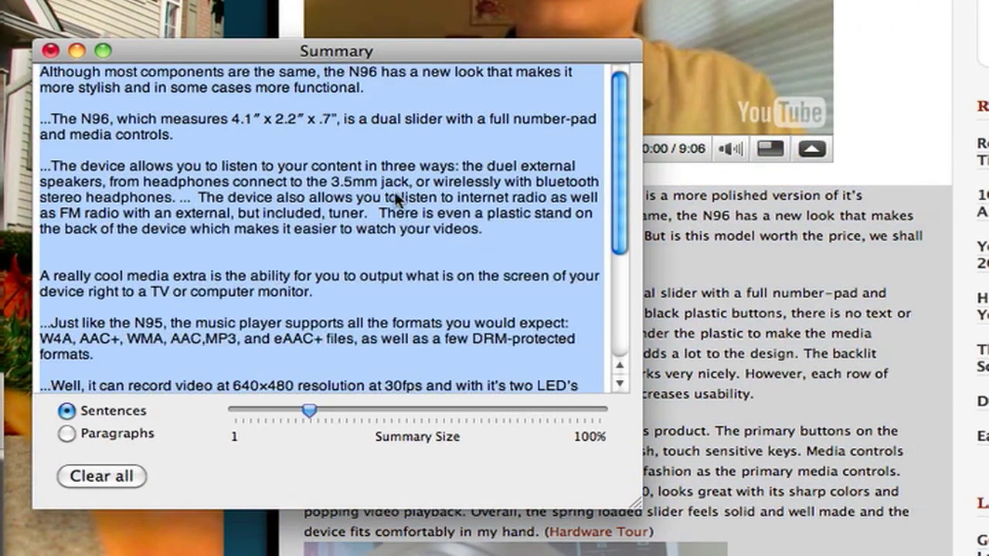
# - Adjust the Summary Size slider to change how many sentences the summary keeps
pyautogui.scroll(-5, 359, 152)
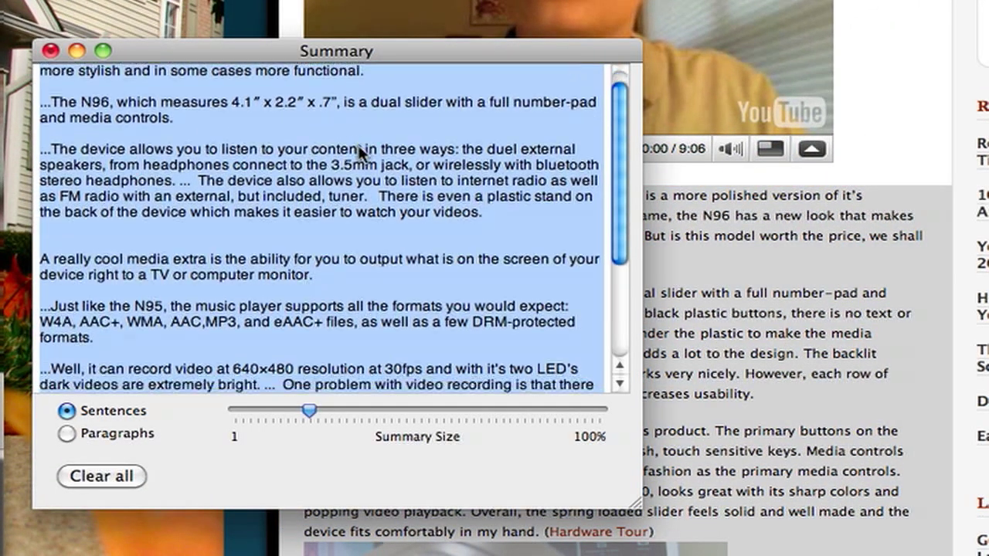
pyautogui.scroll(4, 360, 152)
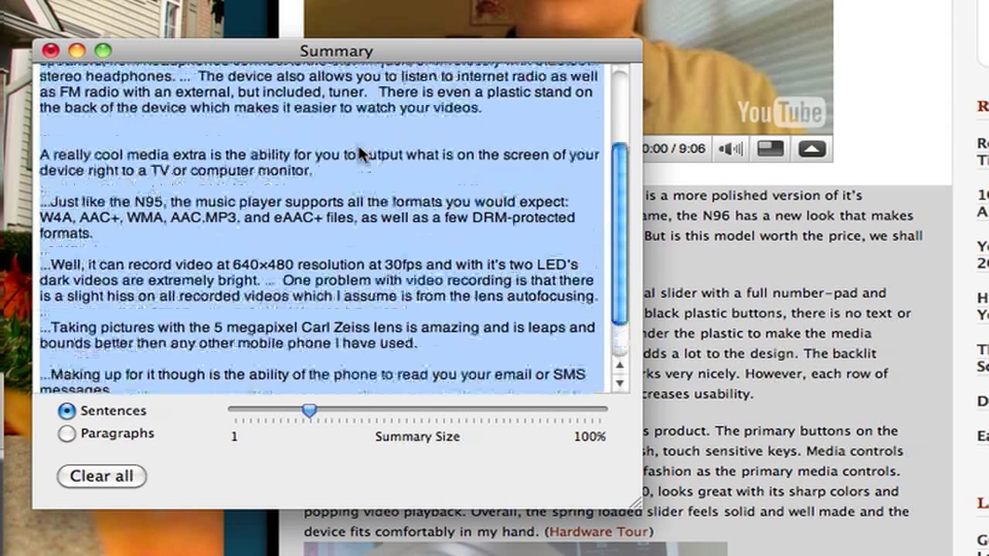
pyautogui.moveTo(322, 419); pyautogui.dragTo(348, 417)
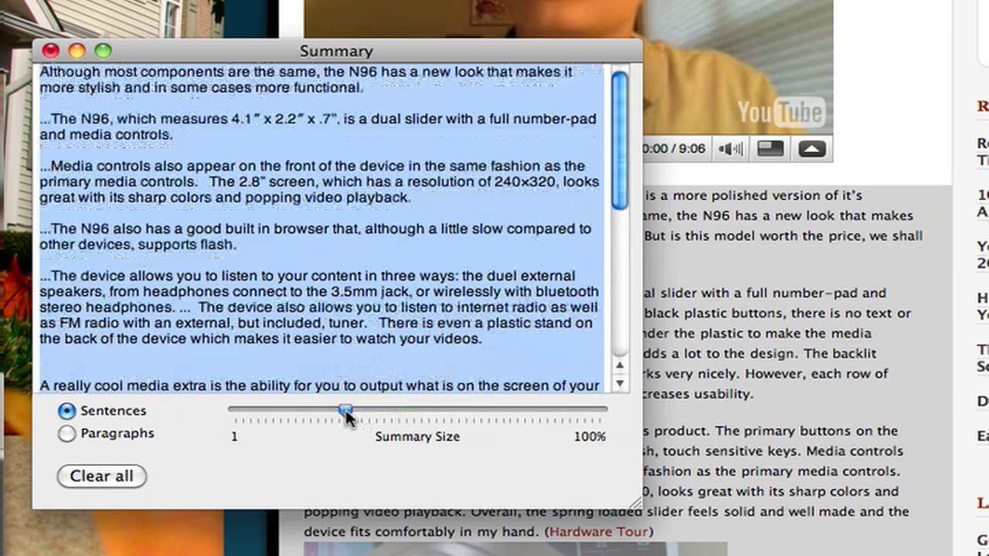
pyautogui.click(436, 201)
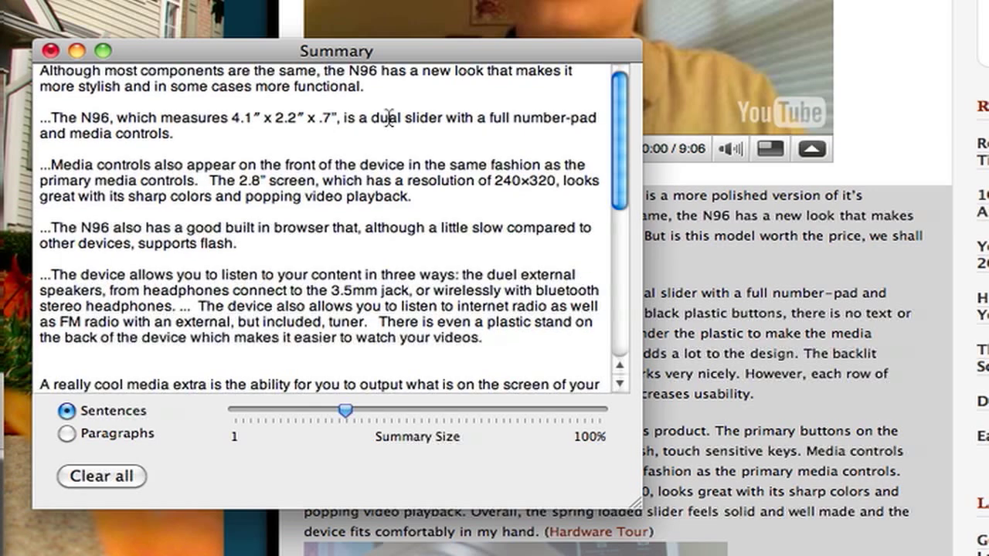
pyautogui.scroll(-3, 391, 119)
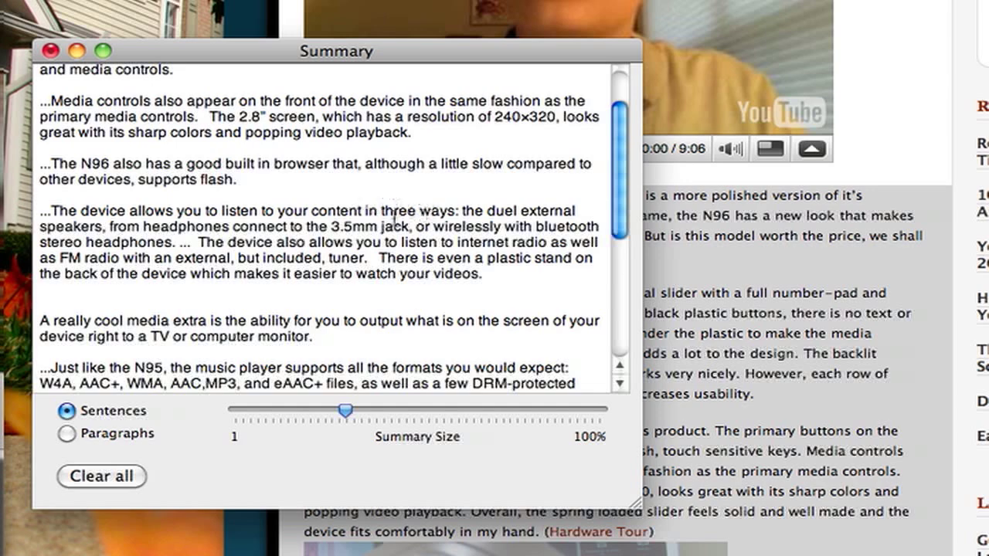
pyautogui.scroll(-3, 182, 207)
pyautogui.scroll(-10, 182, 207)
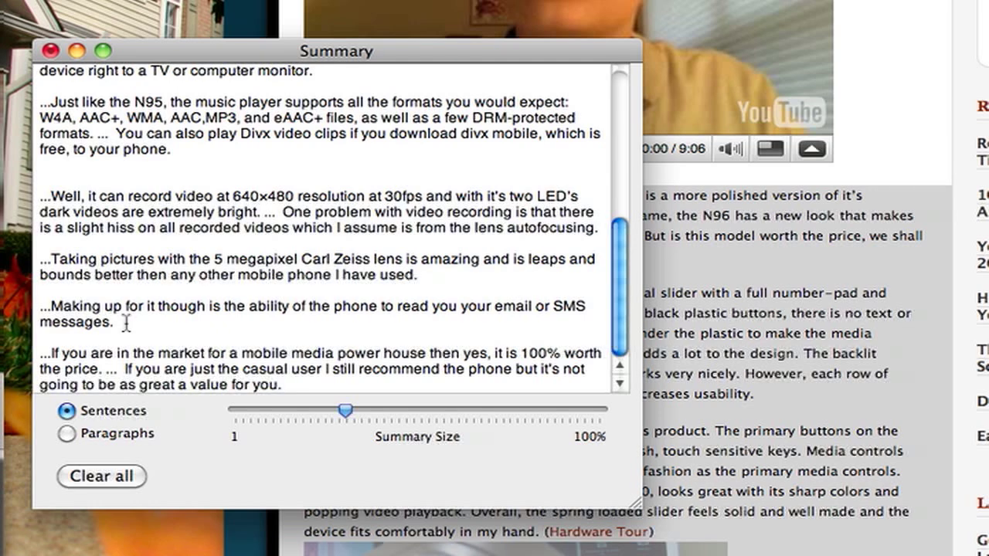
pyautogui.scroll(3, 126, 323)
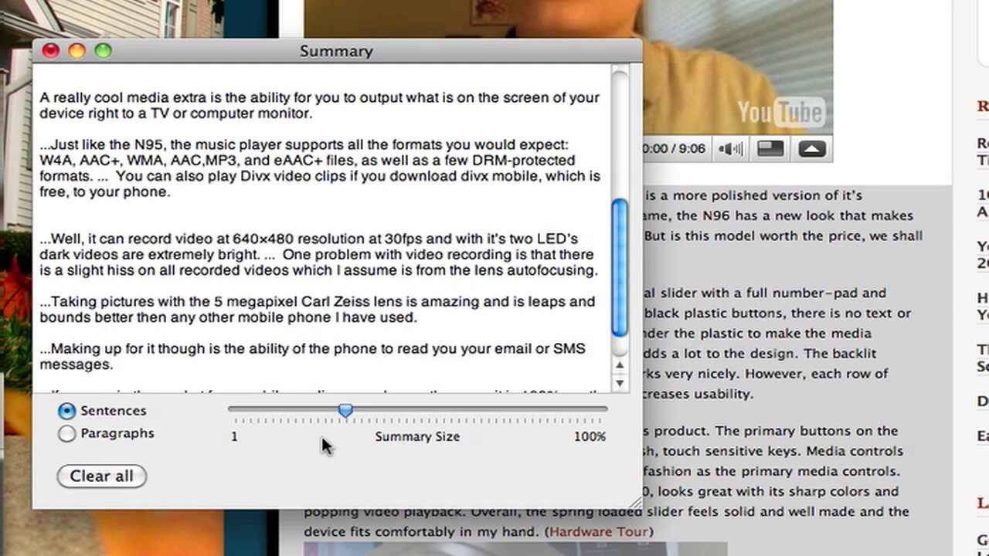
# - Drag the Summary Size slider toward 1, leaving three sentences on audio, TV output and the verdict
pyautogui.moveTo(348, 413); pyautogui.dragTo(259, 416)
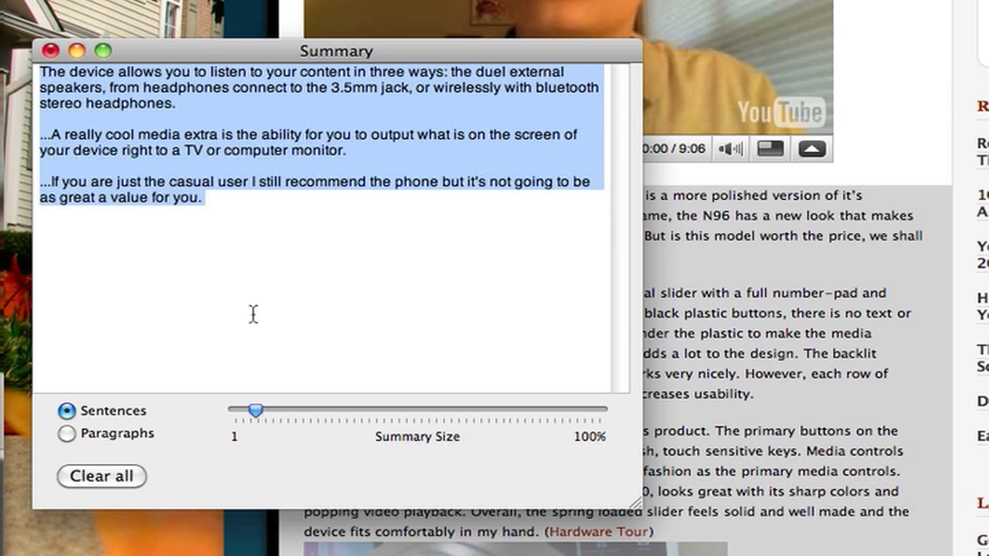